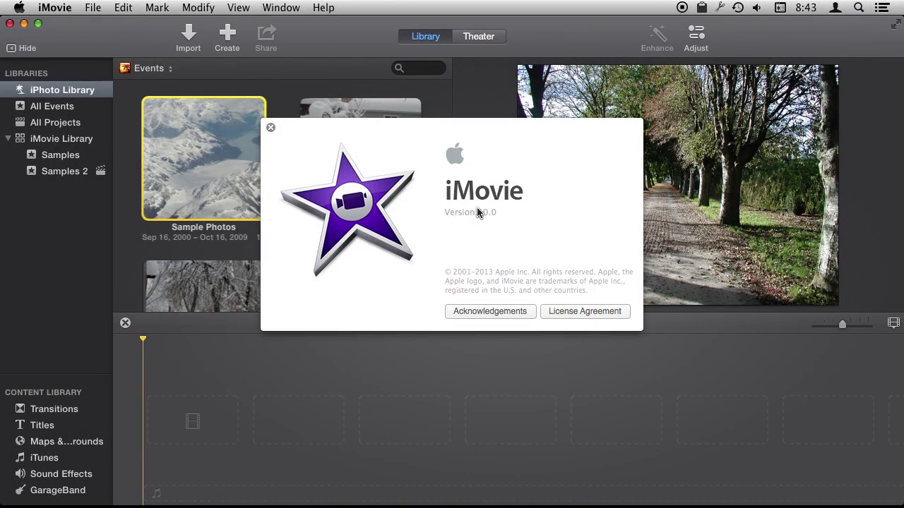
Step: Dismiss the About iMovie window and show the eight clips of the Samples event
click(270, 129)
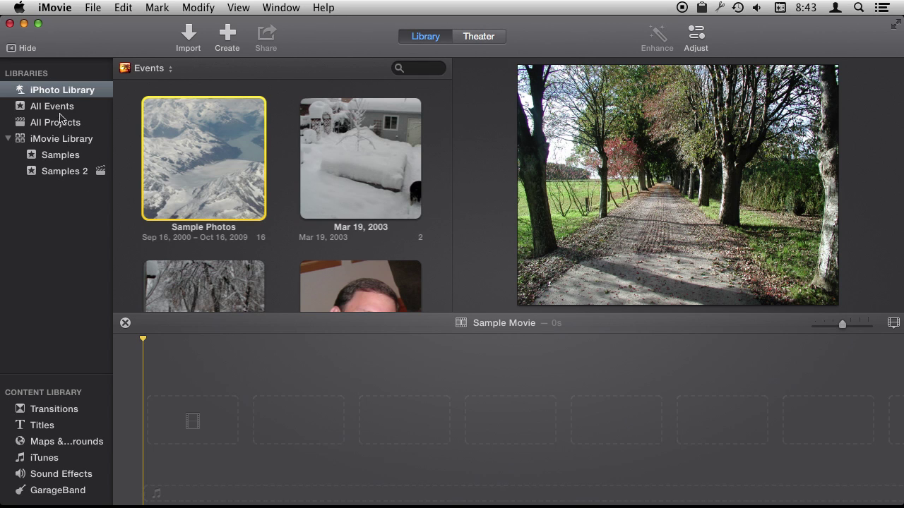
click(65, 156)
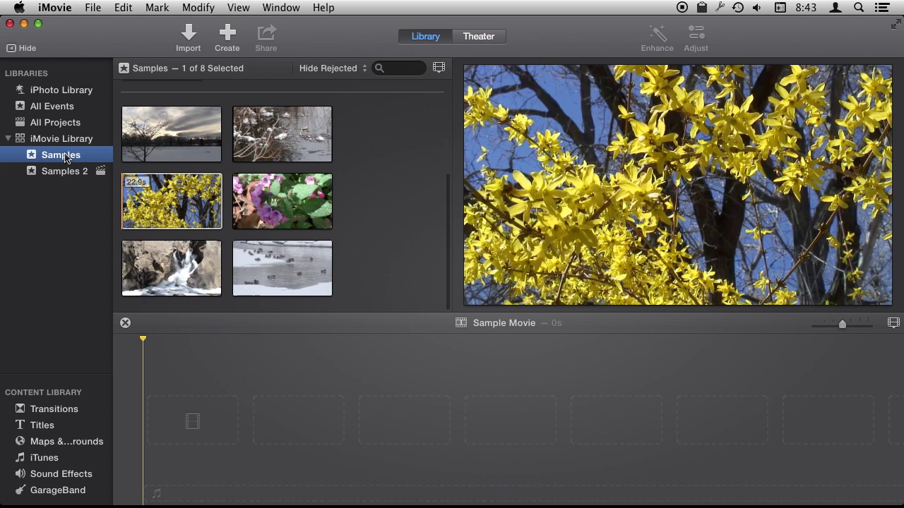
Step: Add the 22.9-second forsythia clip to the Sample Movie timeline
click(175, 396)
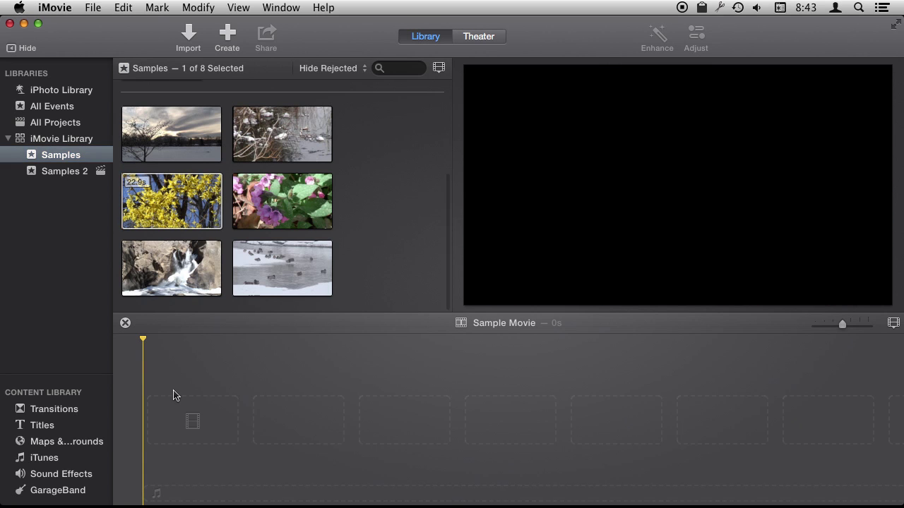
click(172, 193)
drag(172, 198, 177, 431)
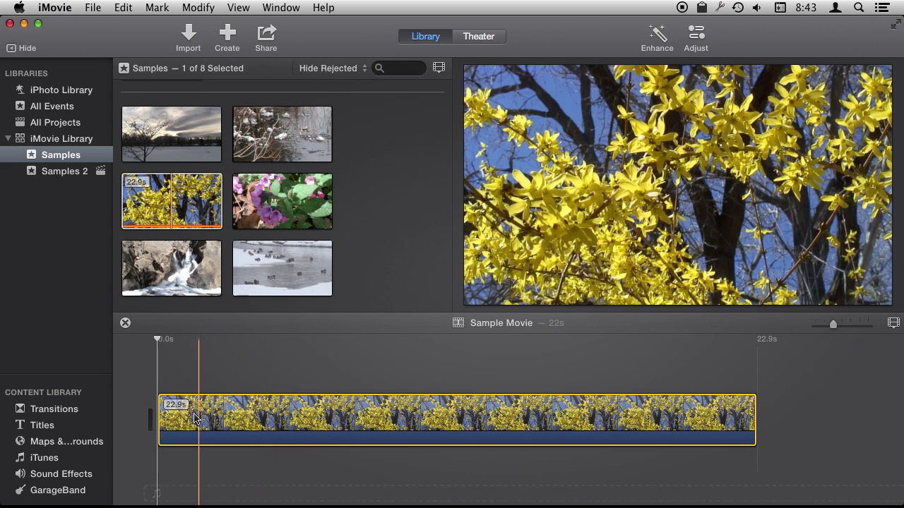
Step: Add three beat markers at points along the forsythia clip
click(157, 7)
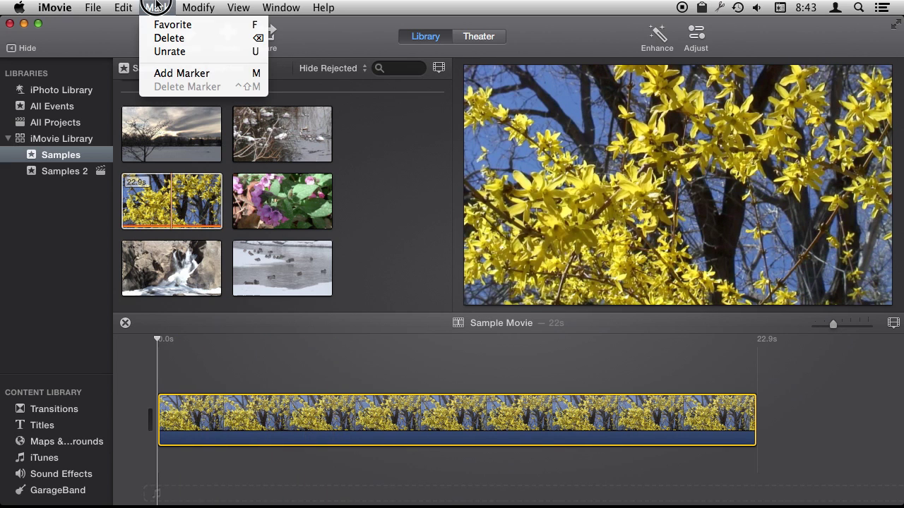
click(258, 73)
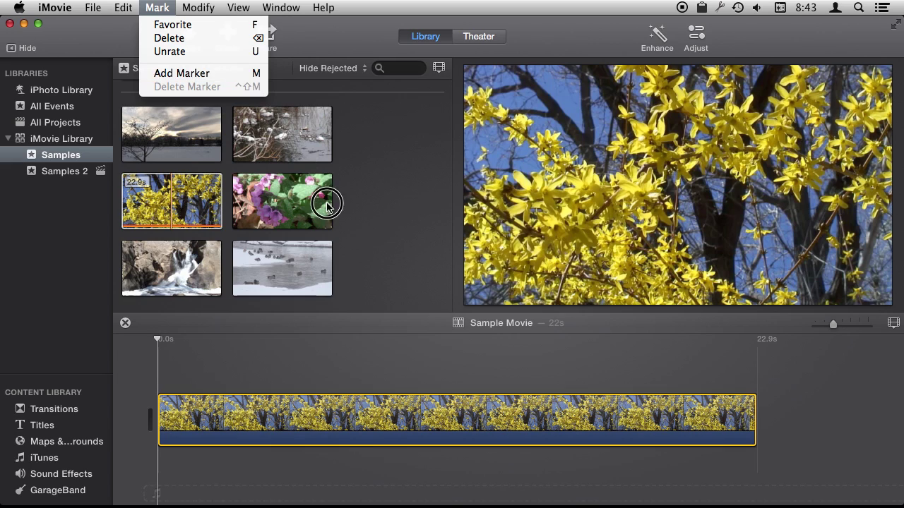
click(286, 371)
click(322, 382)
key(m)
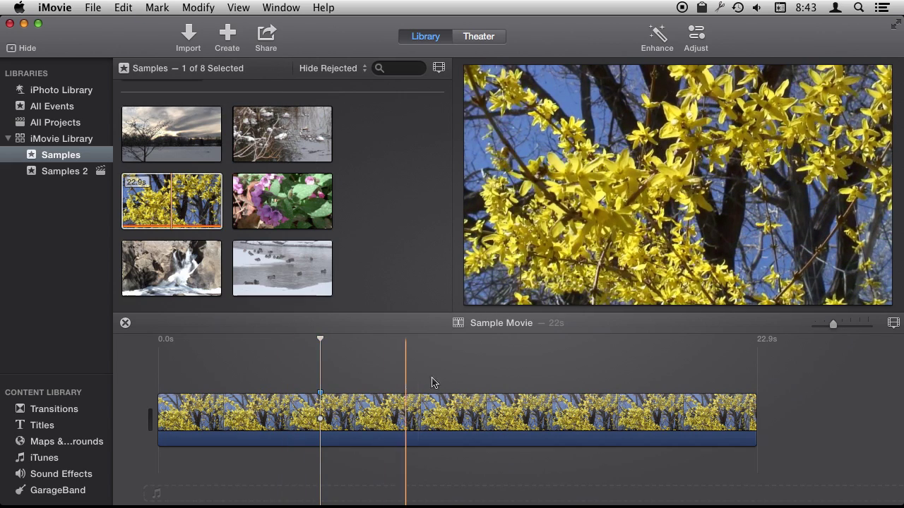
click(569, 386)
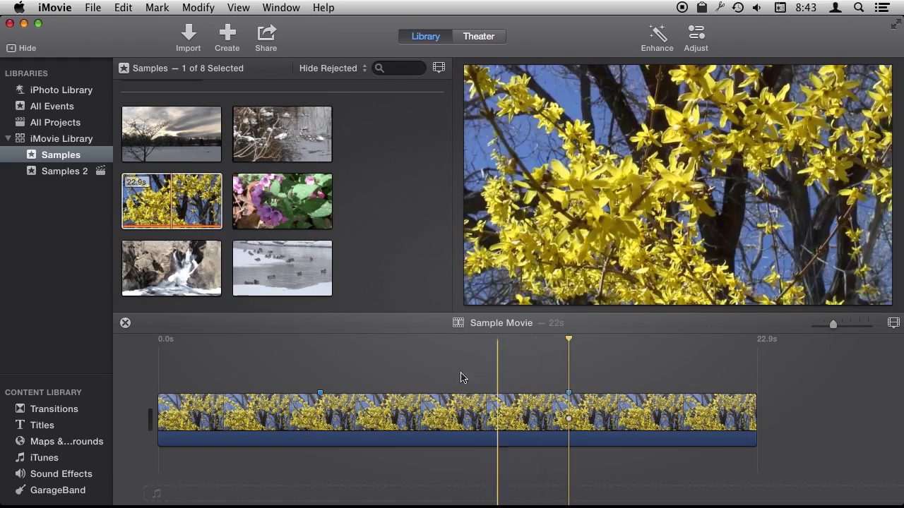
click(421, 381)
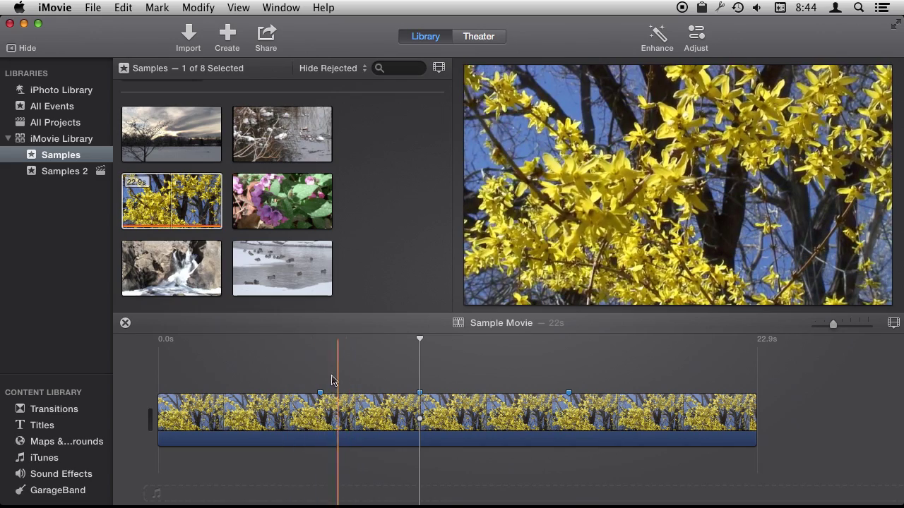
Step: Add a second sample clip, undo it, and show the Titles collection
click(318, 231)
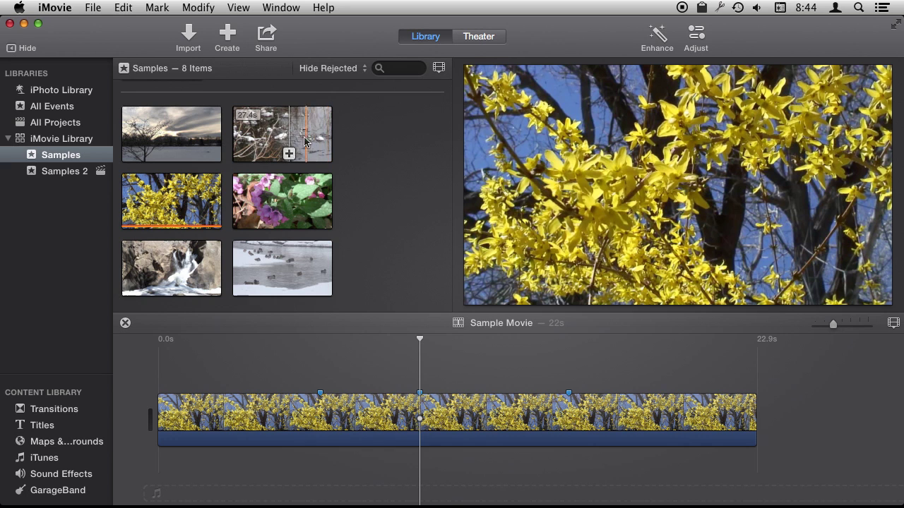
drag(284, 135, 322, 371)
key(super+z)
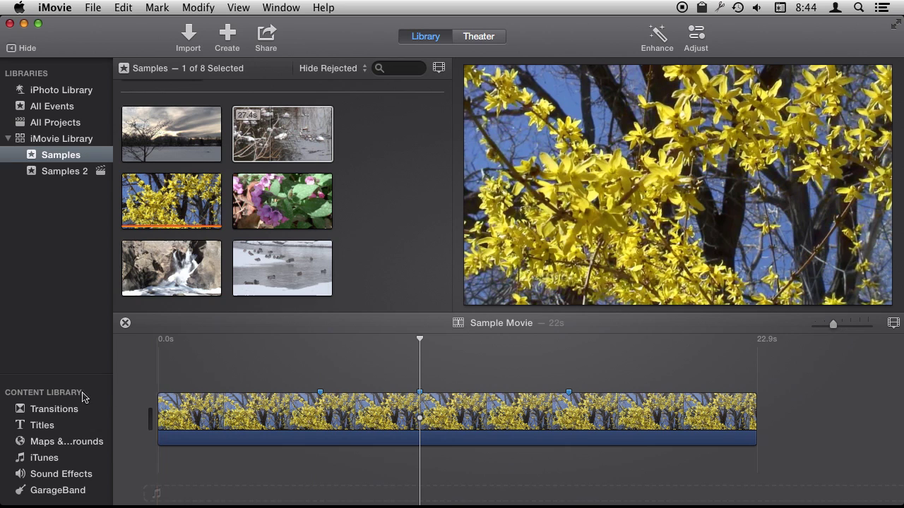
click(50, 427)
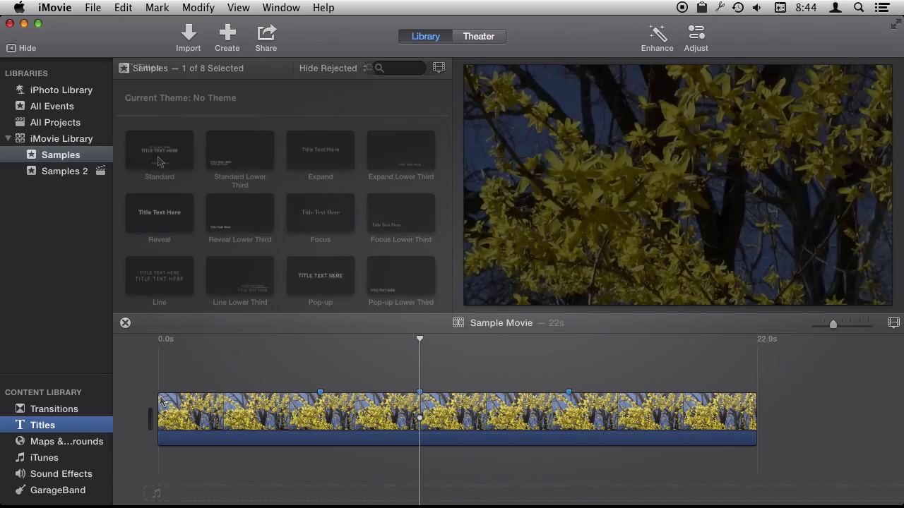
Step: Try a Pop-up title on the clip, delete it, then move and select beat markers
drag(311, 282, 425, 361)
key(Delete)
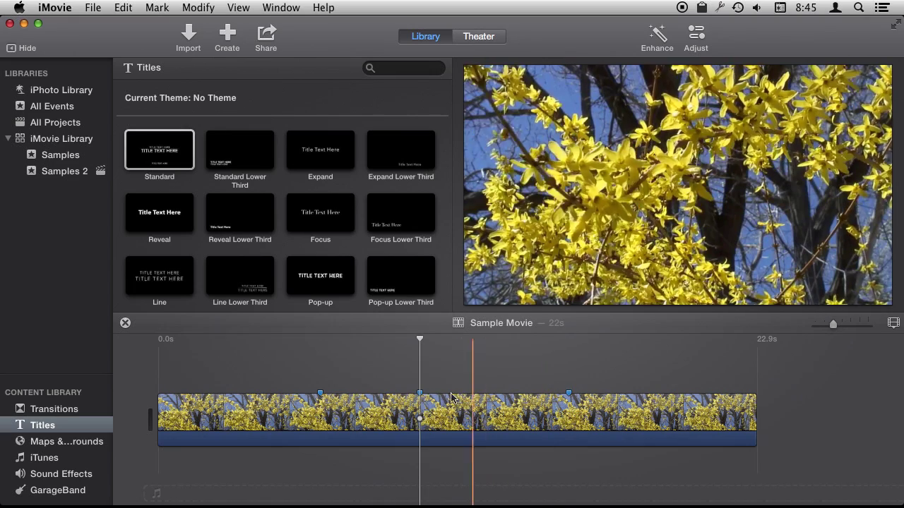
mouse_move(320, 396)
mouse_down()
mouse_move(369, 394)
mouse_move(290, 396)
mouse_move(357, 344)
mouse_up()
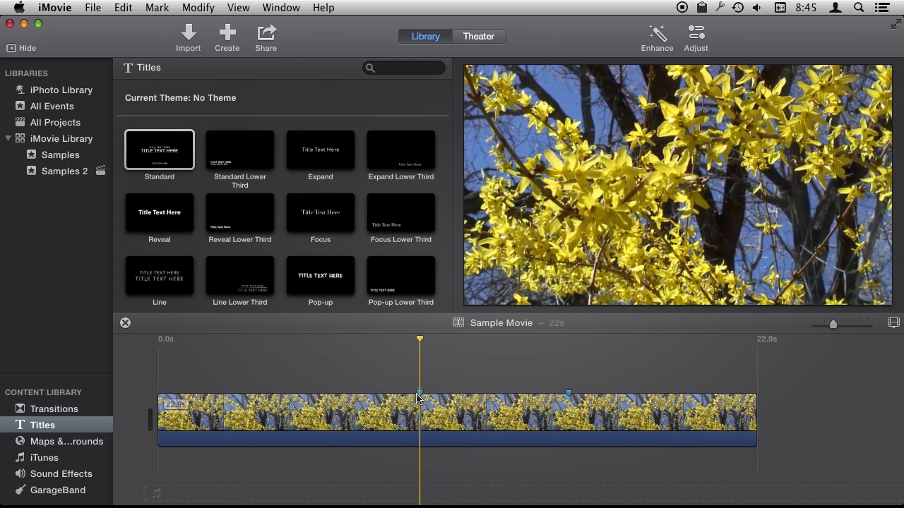
click(420, 394)
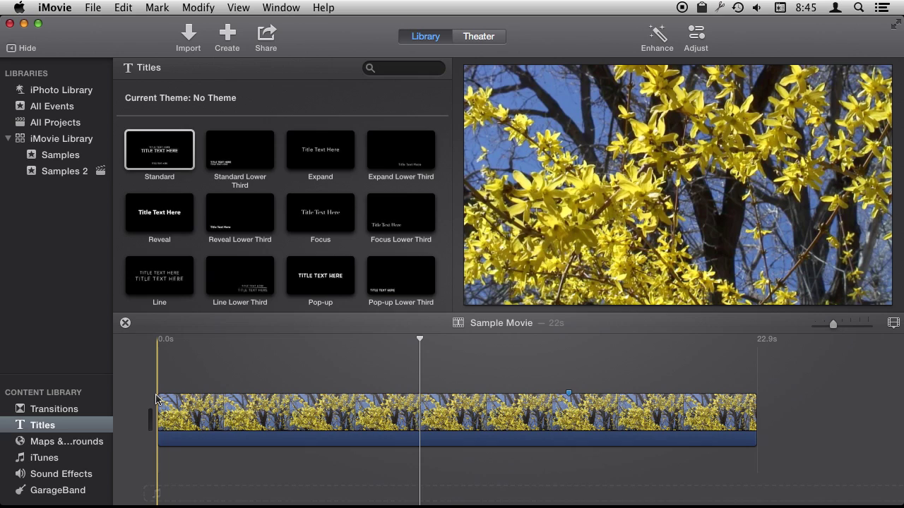
Step: Play the forsythia clip and add a marker on a beat with M
key(space)
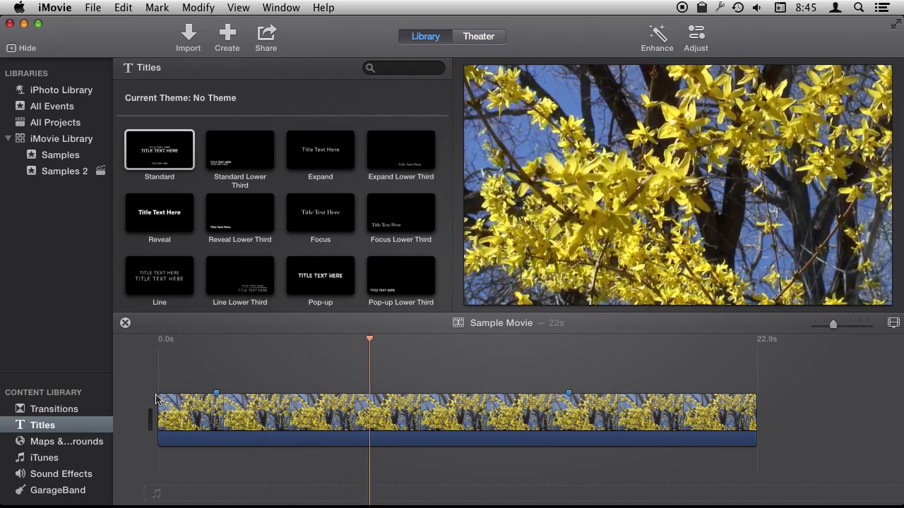
key(m)
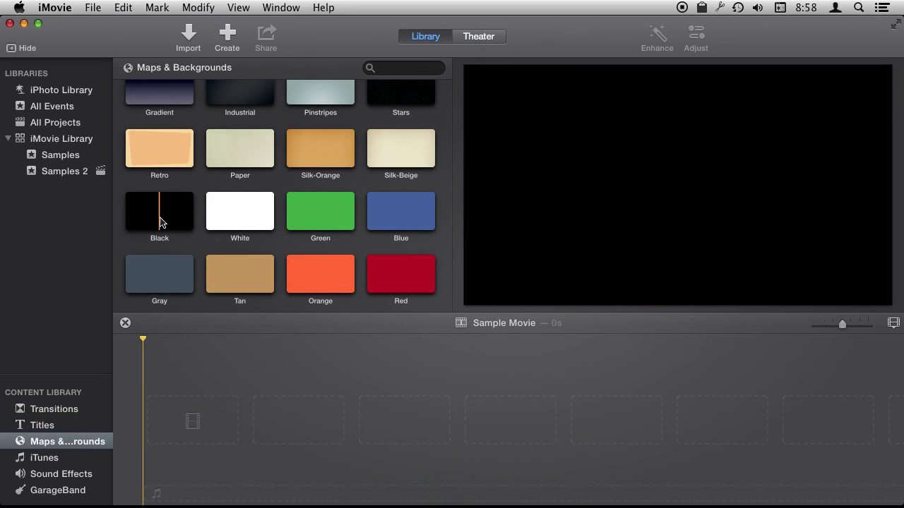
Step: Place a Black background clip in the movie, cancelling the offered replacement
drag(160, 218, 178, 412)
drag(47, 453, 181, 408)
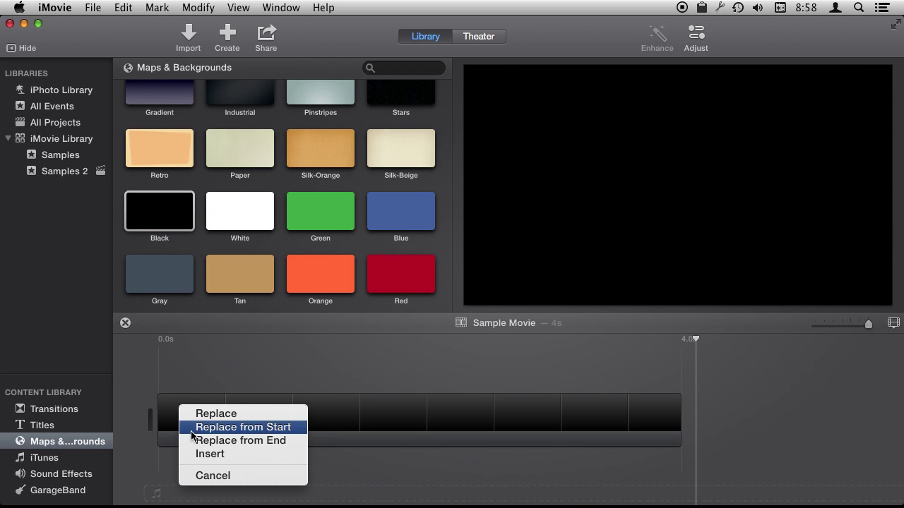
click(395, 360)
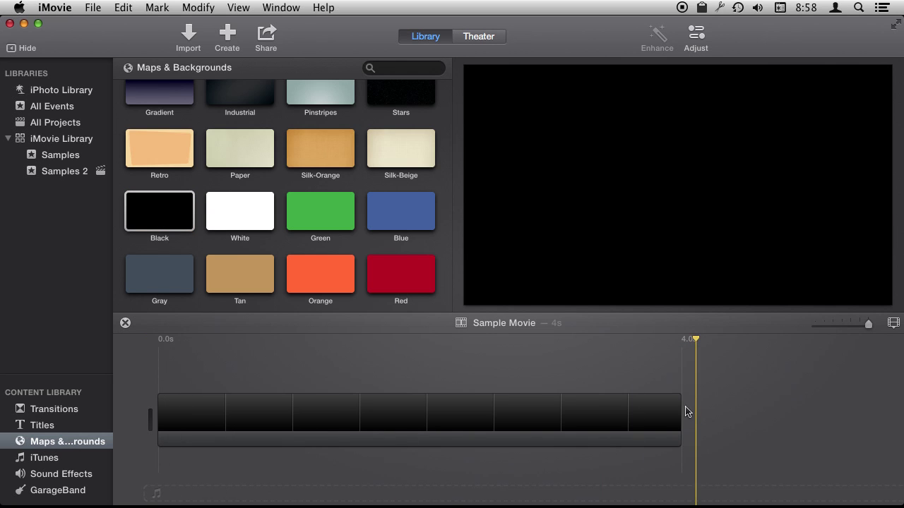
Step: Set the Black clip's duration to 30 seconds and add the one-minute Music track beneath
click(633, 409)
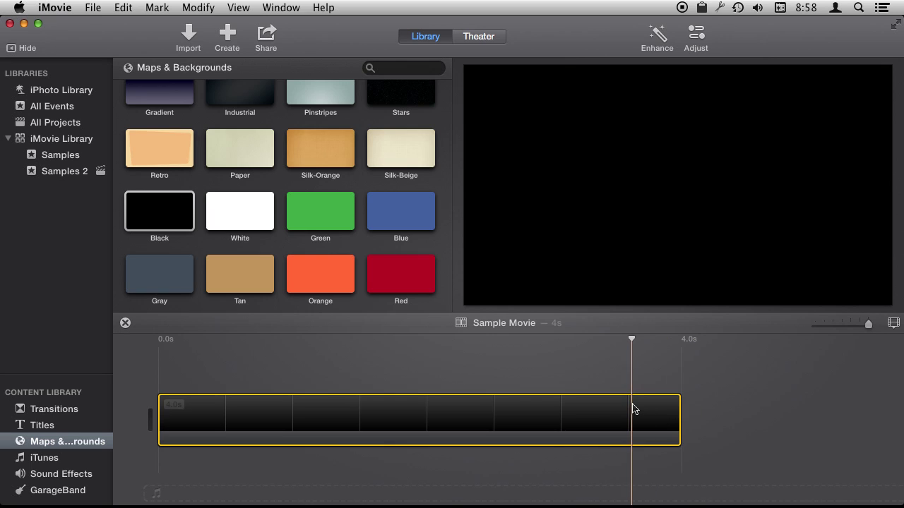
click(703, 38)
click(778, 69)
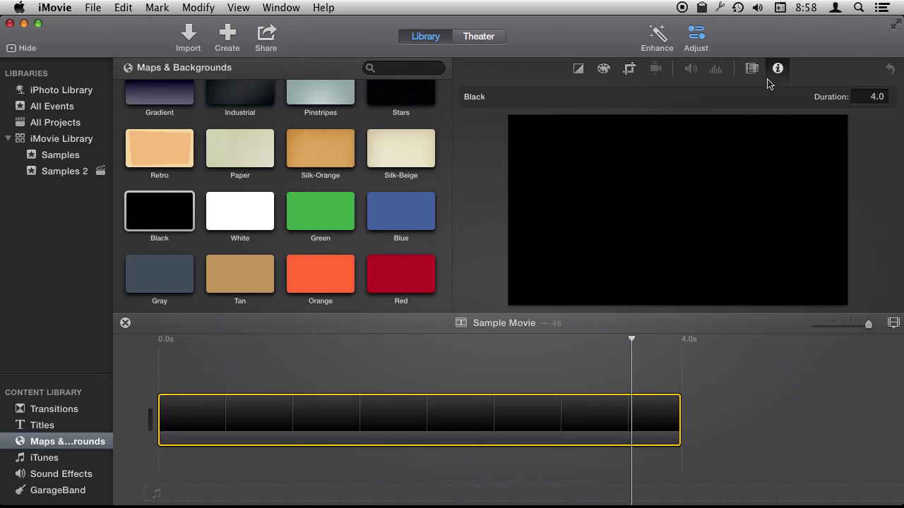
text(3)
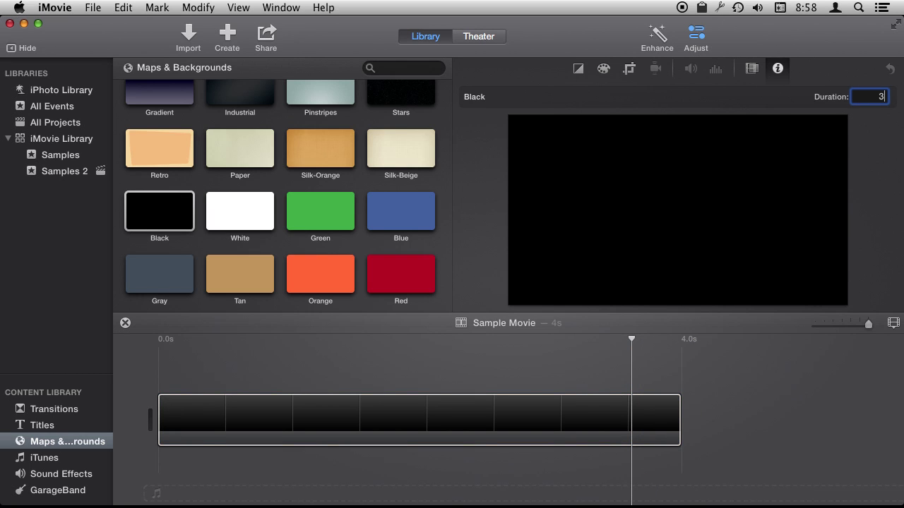
text(0)
key(Return)
click(304, 369)
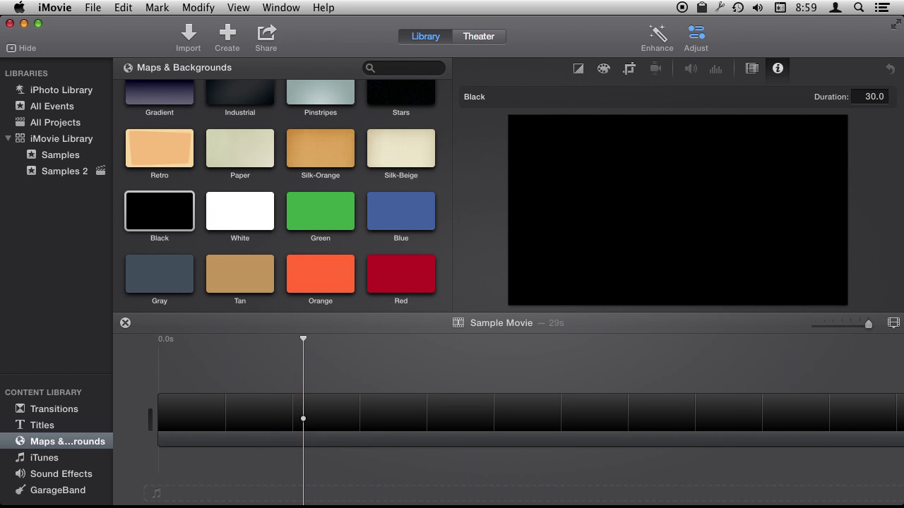
drag(120, 505, 195, 491)
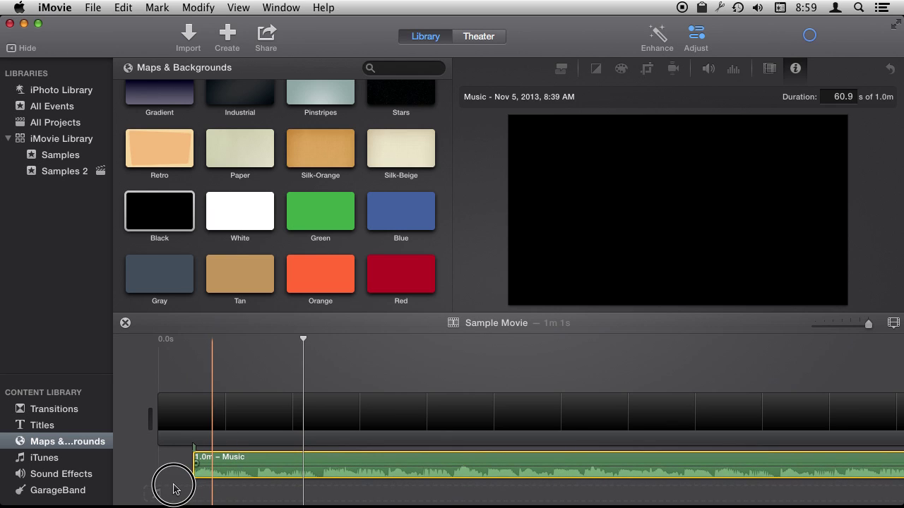
Step: Align the music to 0.0s and mark four beats on the Black background during playback
drag(218, 460, 178, 486)
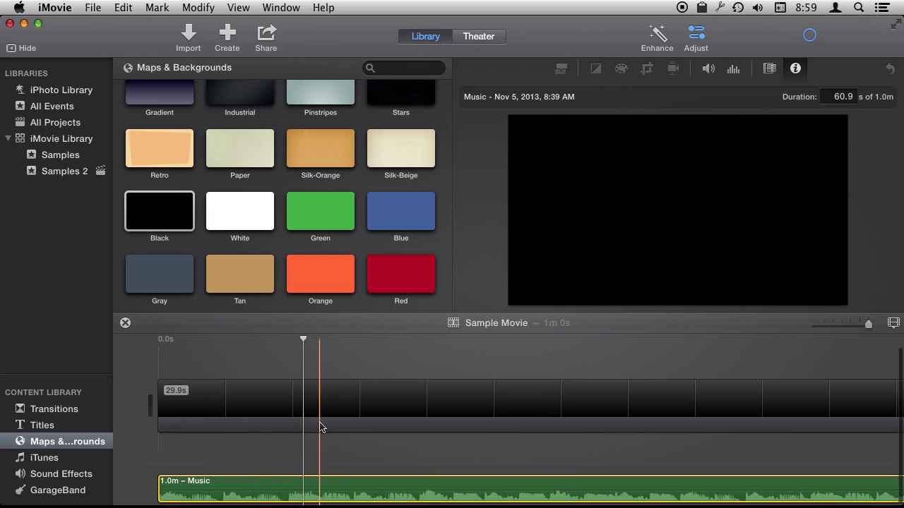
click(180, 403)
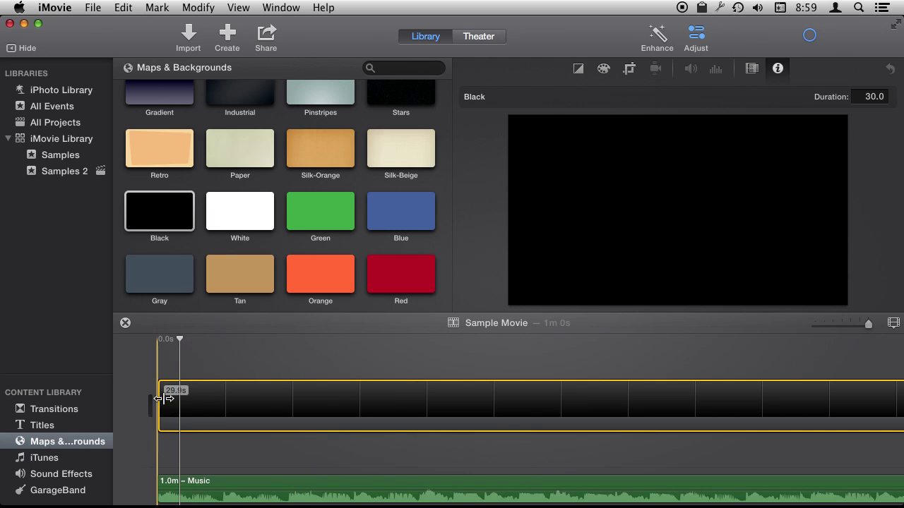
click(151, 339)
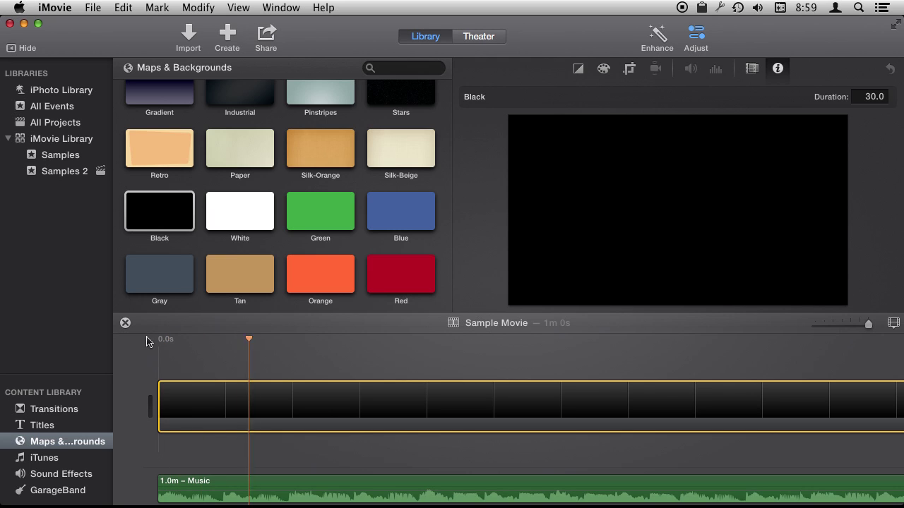
key(m)
key(m)
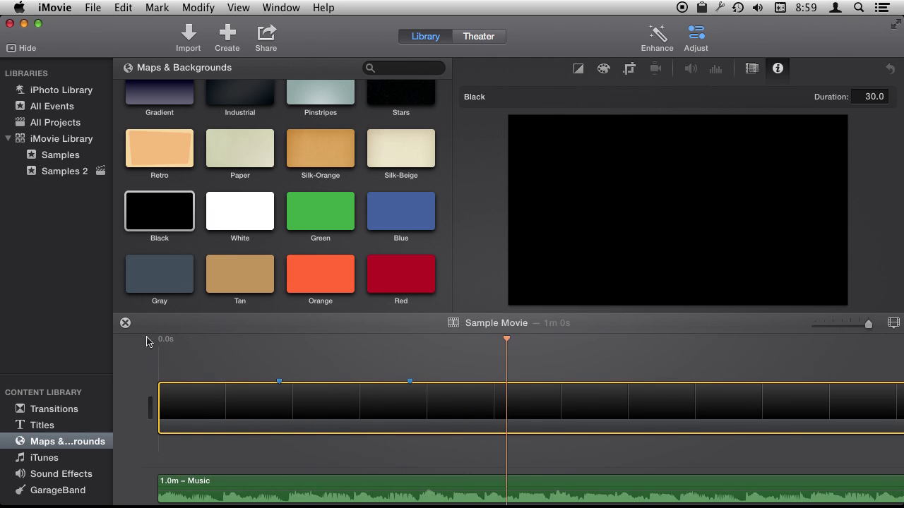
key(m)
key(m)
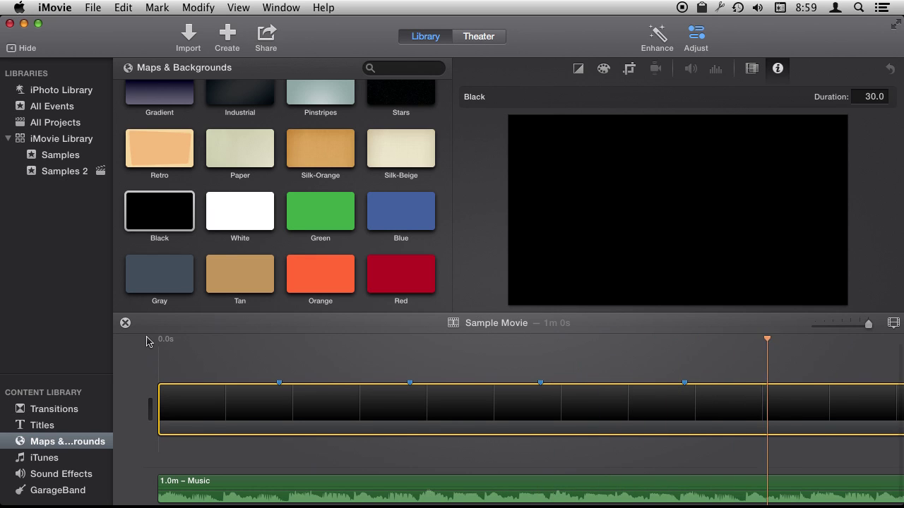
key(m)
Step: Add the snowy mountain photo from iPhoto above the background, trimmed to the first beat marker
click(67, 90)
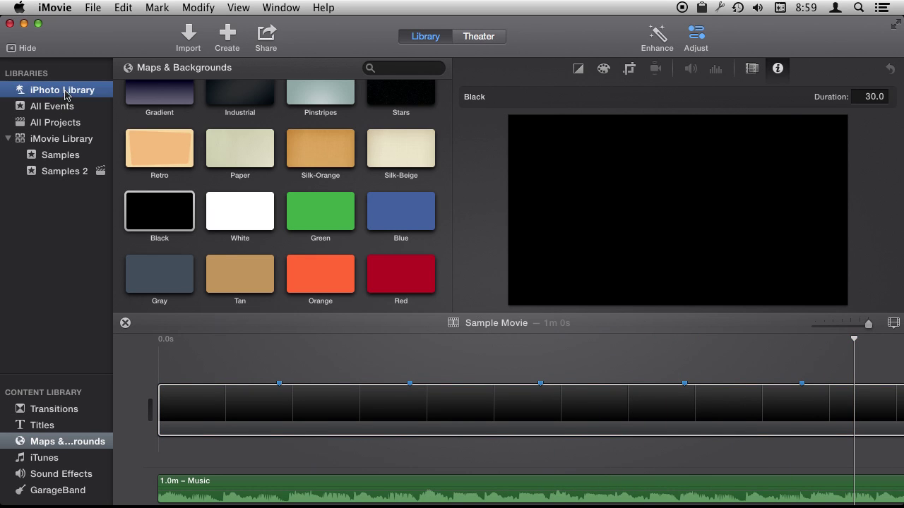
click(196, 117)
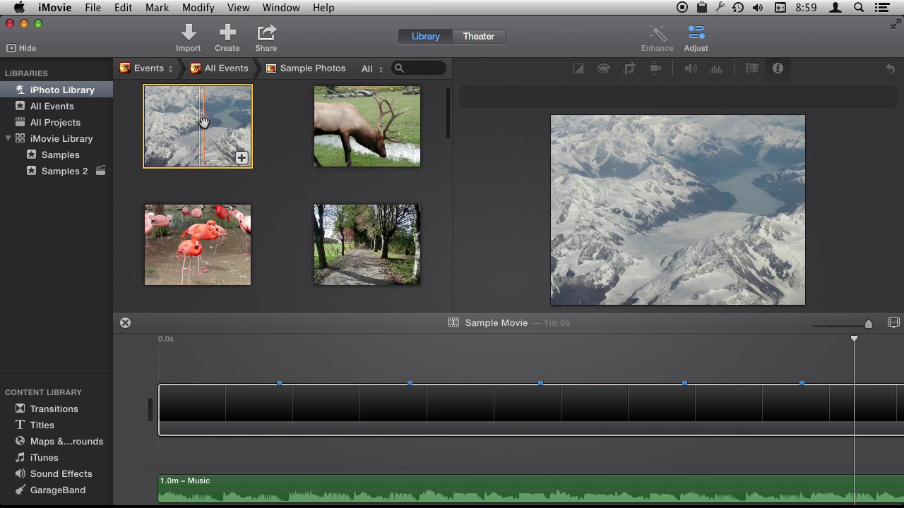
drag(203, 123, 162, 364)
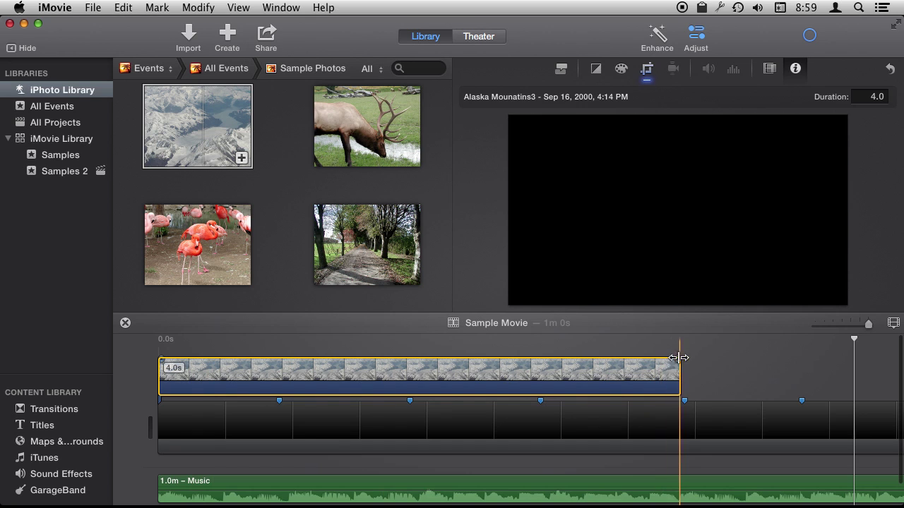
drag(679, 366, 279, 388)
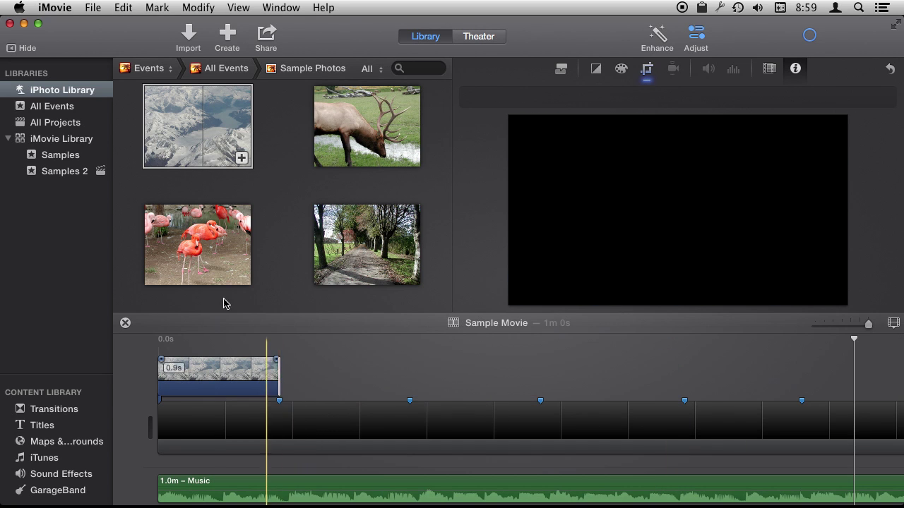
Step: Add the elk photo after the mountain, trimmed to the second beat marker
click(362, 139)
drag(357, 118, 286, 374)
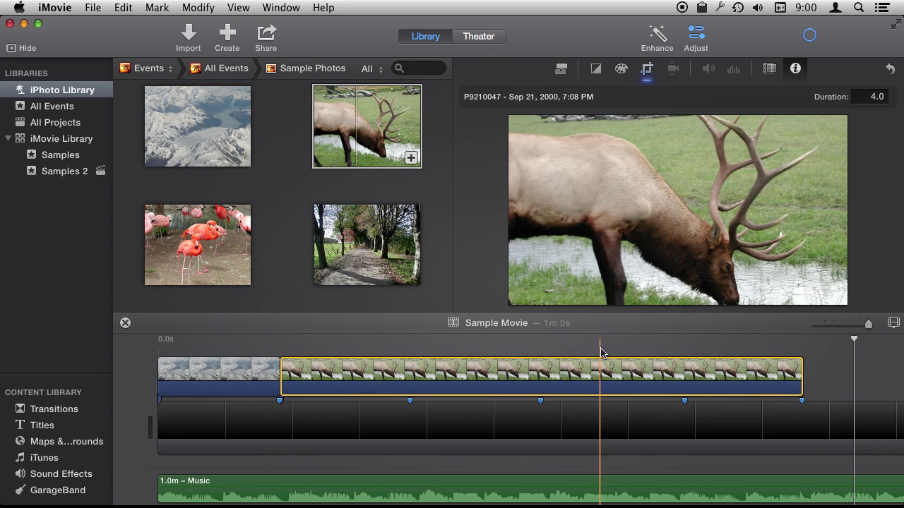
drag(801, 367, 409, 381)
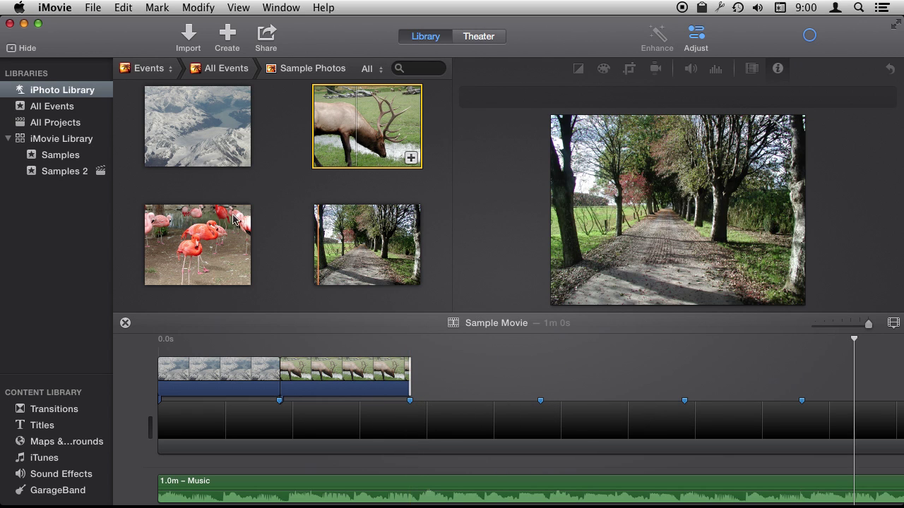
Step: Add the flamingo photo after the elk, trimmed to end on the third beat marker
click(214, 268)
drag(214, 268, 418, 371)
scroll(558, 366, right, 5)
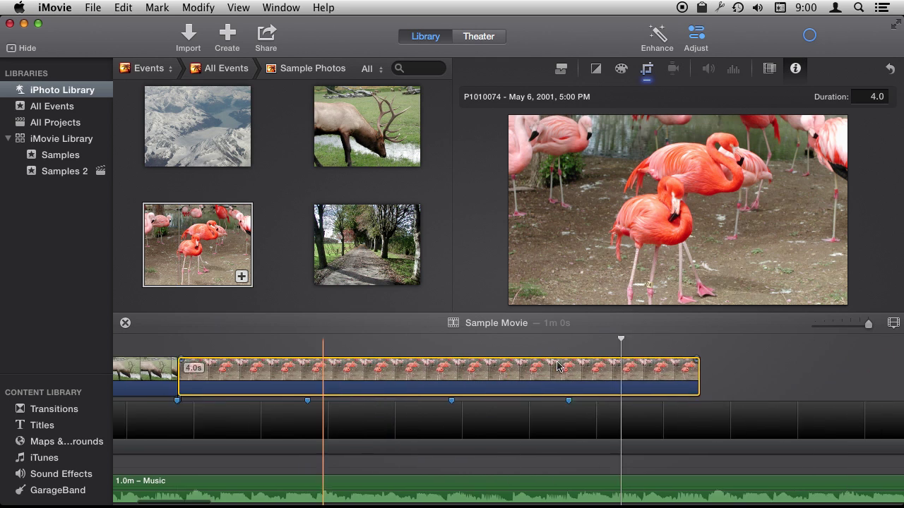
scroll(554, 367, right, 3)
drag(569, 367, 180, 374)
scroll(223, 377, left, 8)
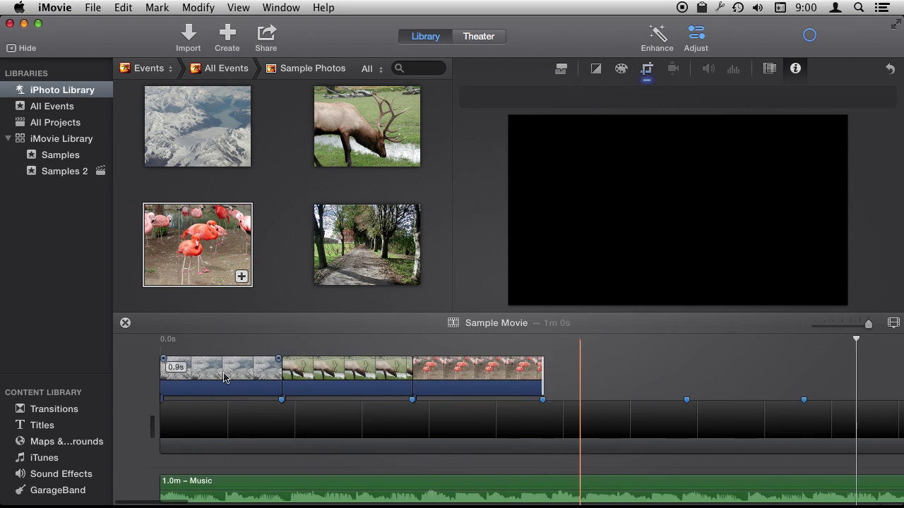
Step: Add the tree-lined path photo after the flamingo clip, ending on the fourth beat marker
click(373, 244)
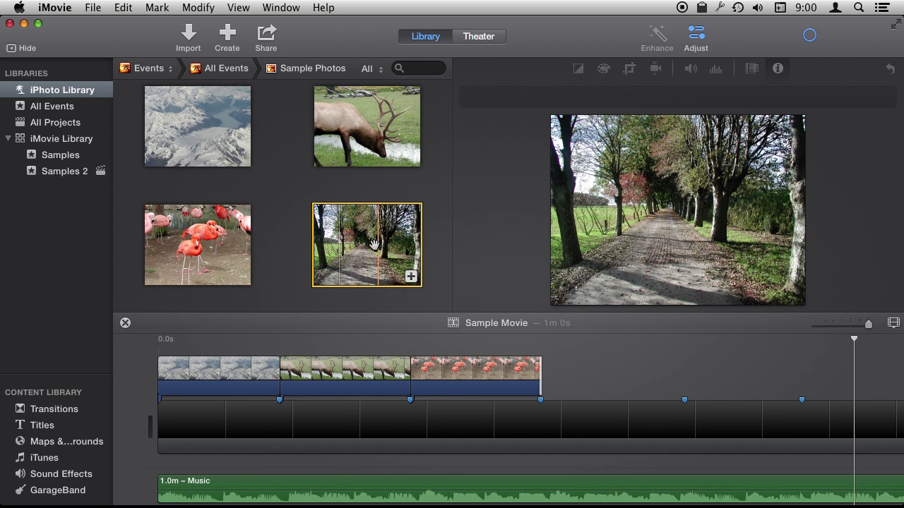
drag(373, 244, 672, 343)
scroll(565, 371, right, 10)
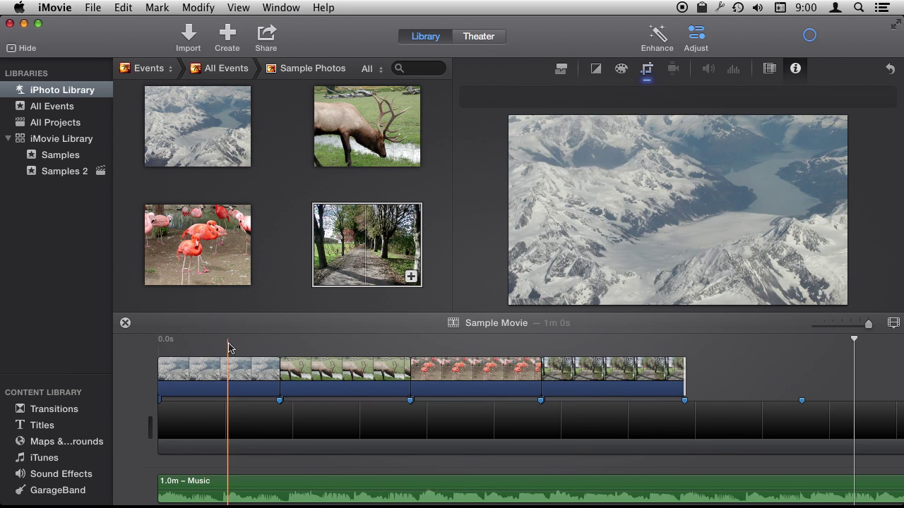
Step: Add the thatched cottage photo after the trees clip and play the slideshow
scroll(298, 222, down, 3)
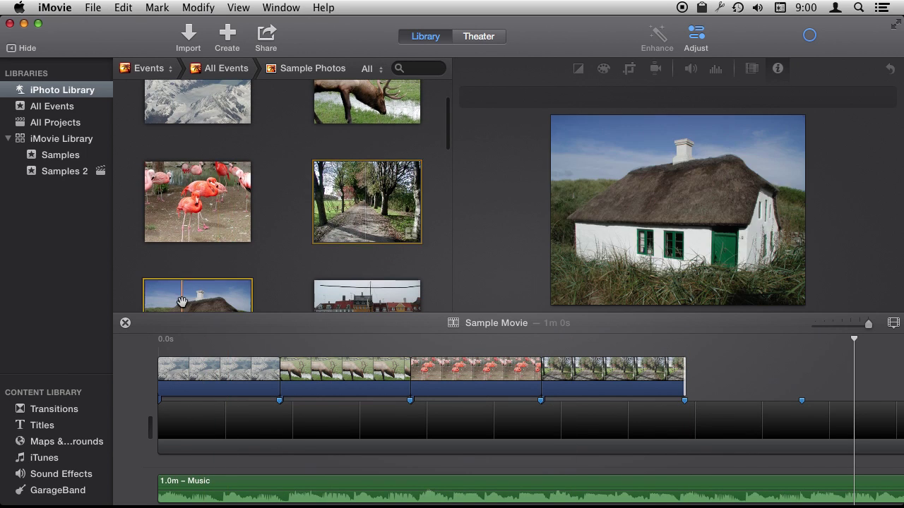
drag(182, 302, 694, 361)
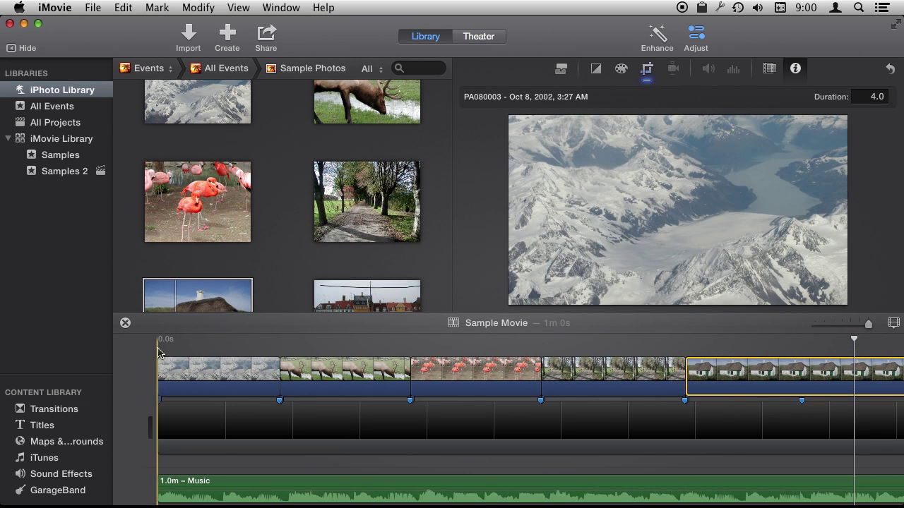
key(space)
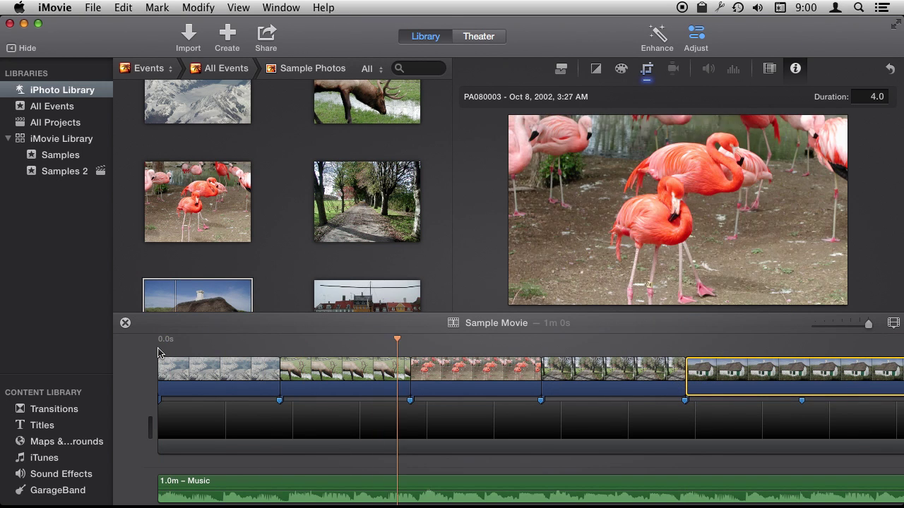